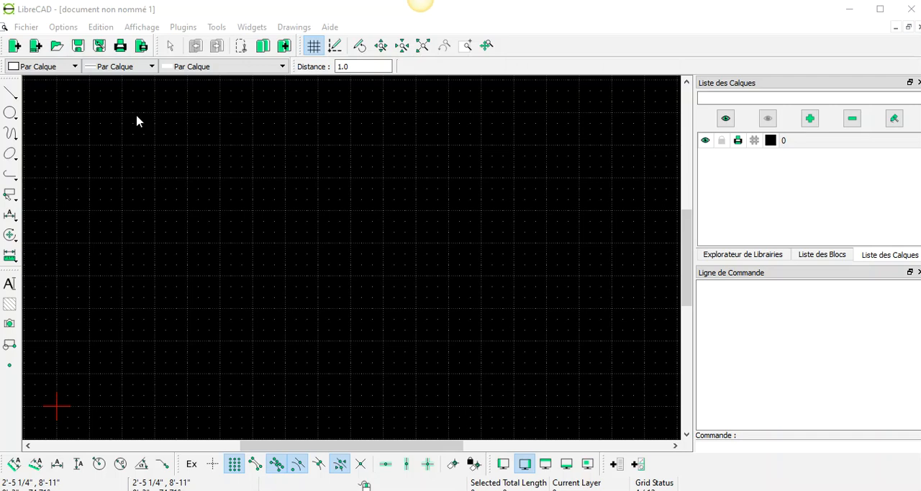
{"action": "left_click", "coordinate": [234, 462]}
{"action": "left_click", "coordinate": [233, 463]}
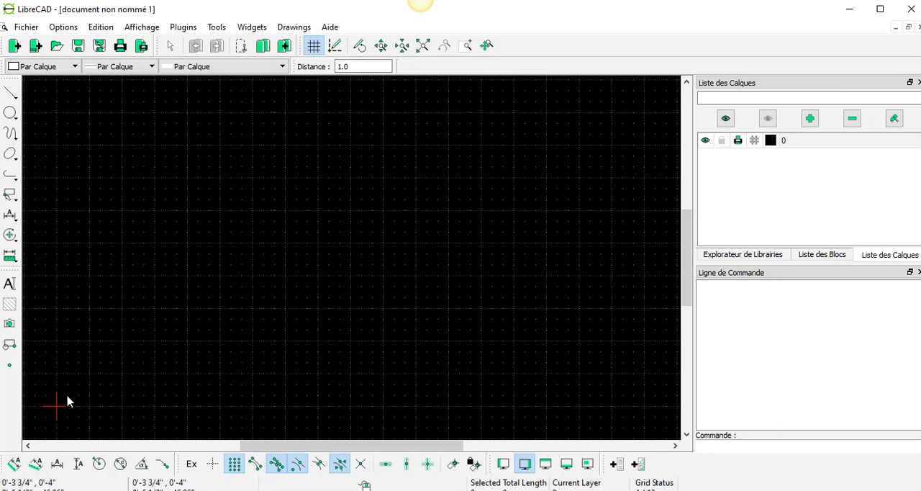
Draw the house outline with two-point lines from the origin through (8', 0'), (8', 7') and (4', 10') to (0', 7')
{"action": "left_click", "coordinate": [13, 97]}
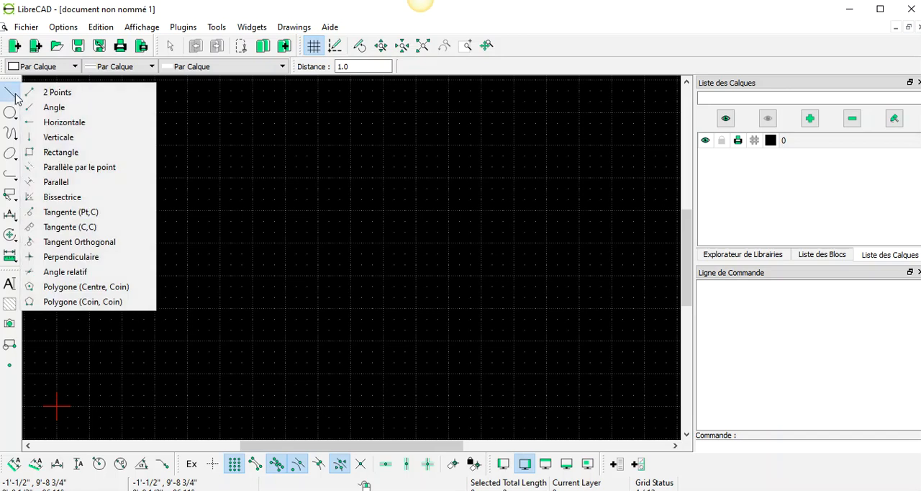
{"action": "left_click", "coordinate": [61, 96]}
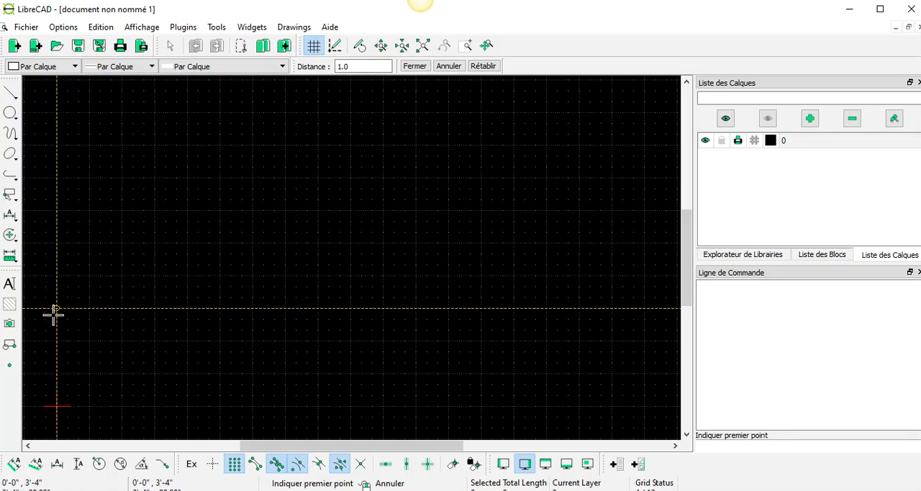
{"action": "left_click", "coordinate": [57, 406]}
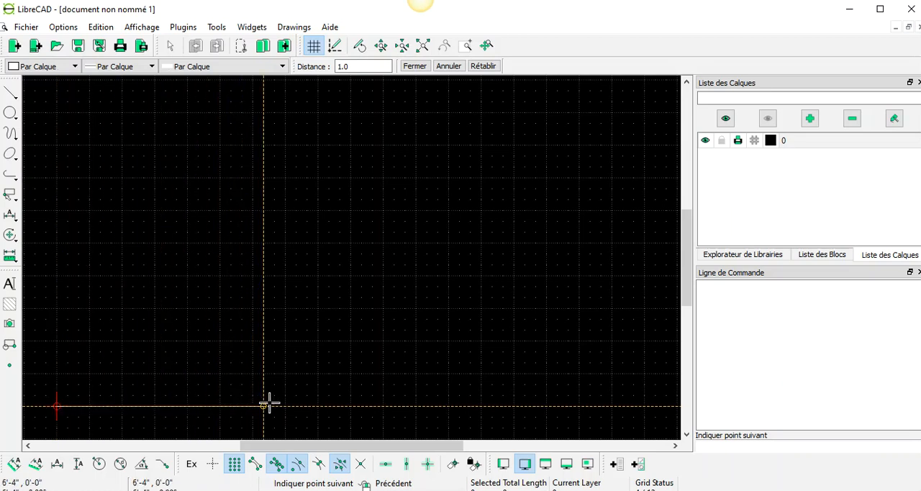
{"action": "left_click", "coordinate": [318, 406]}
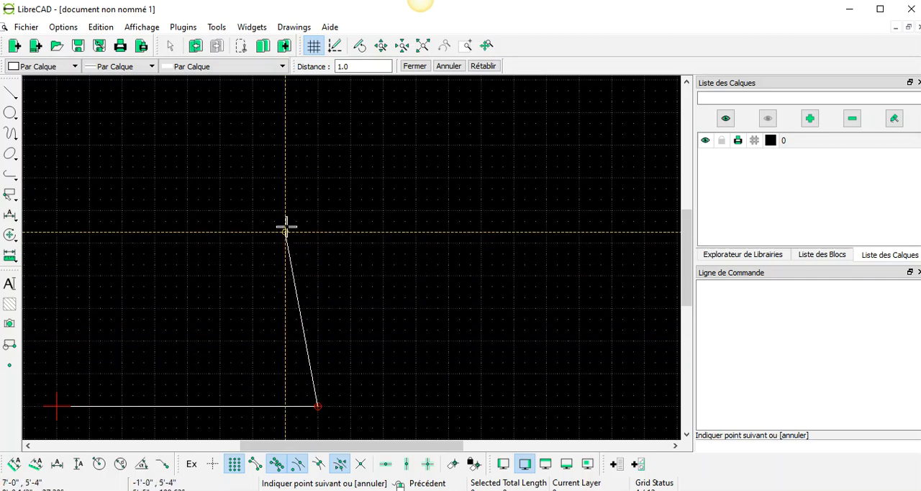
{"action": "left_click", "coordinate": [318, 177]}
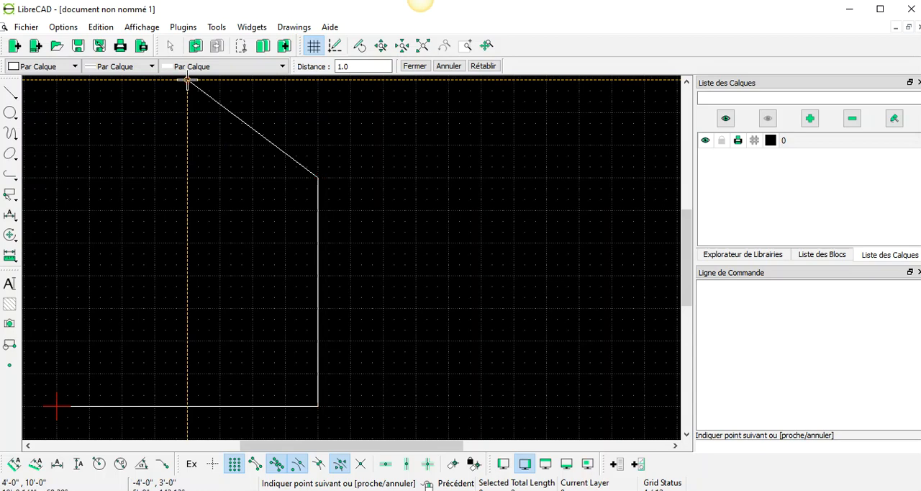
{"action": "left_click", "coordinate": [188, 81]}
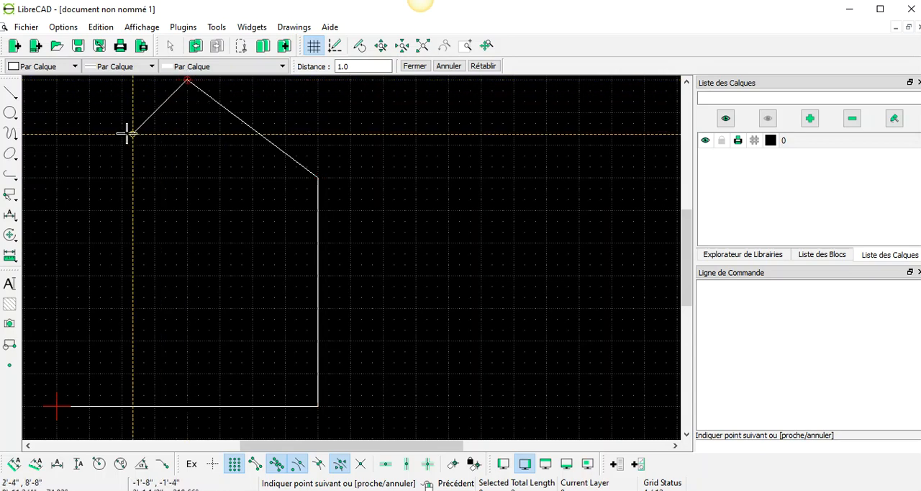
{"action": "left_click", "coordinate": [56, 176]}
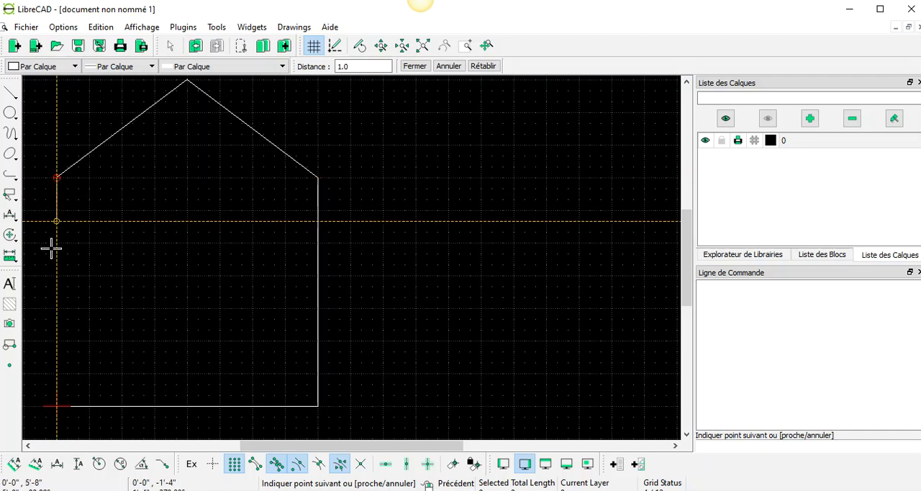
{"action": "left_click", "coordinate": [89, 373]}
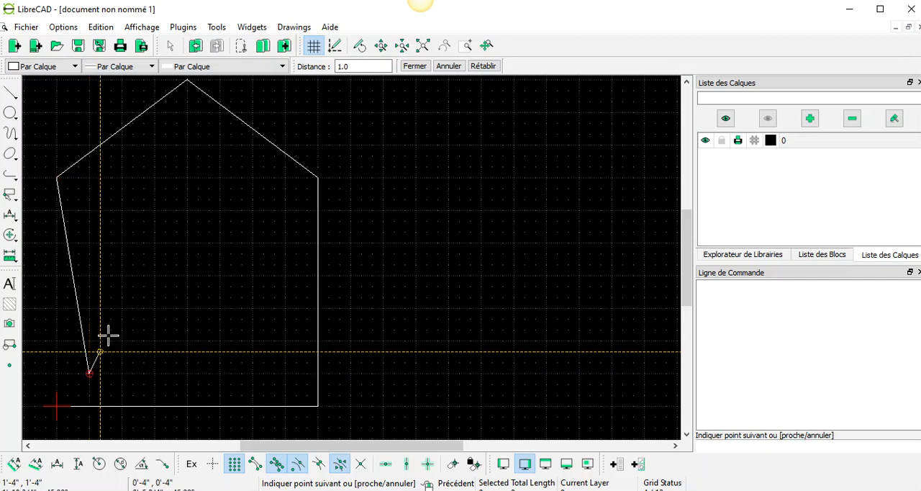
{"action": "left_click", "coordinate": [100, 28]}
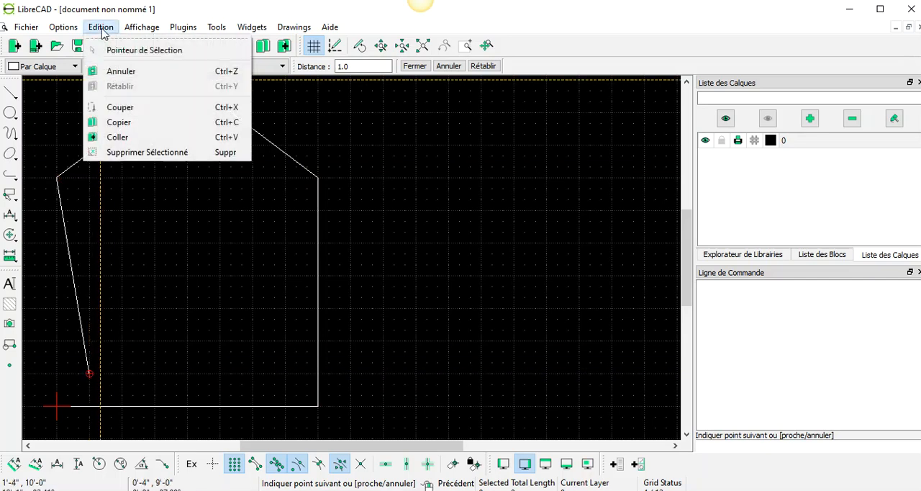
{"action": "left_click", "coordinate": [114, 72]}
{"action": "left_click", "coordinate": [59, 182]}
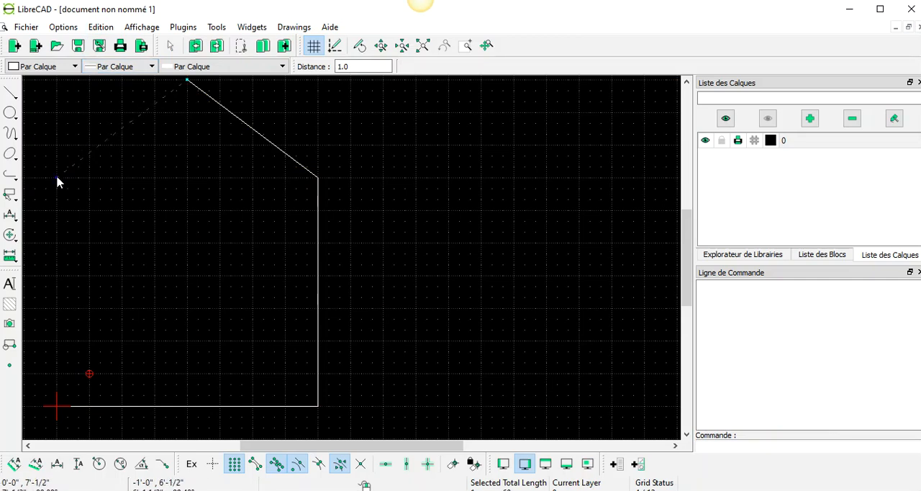
Draw two-point lines from the roof peak to (0', 7') and down to the origin, closing the house outline
{"action": "left_click", "coordinate": [11, 92]}
{"action": "left_click", "coordinate": [56, 93]}
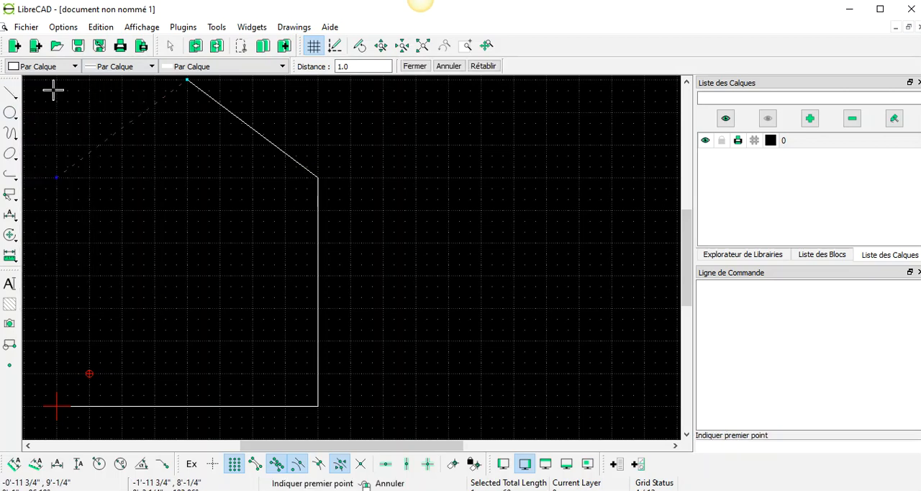
{"action": "left_click", "coordinate": [187, 79]}
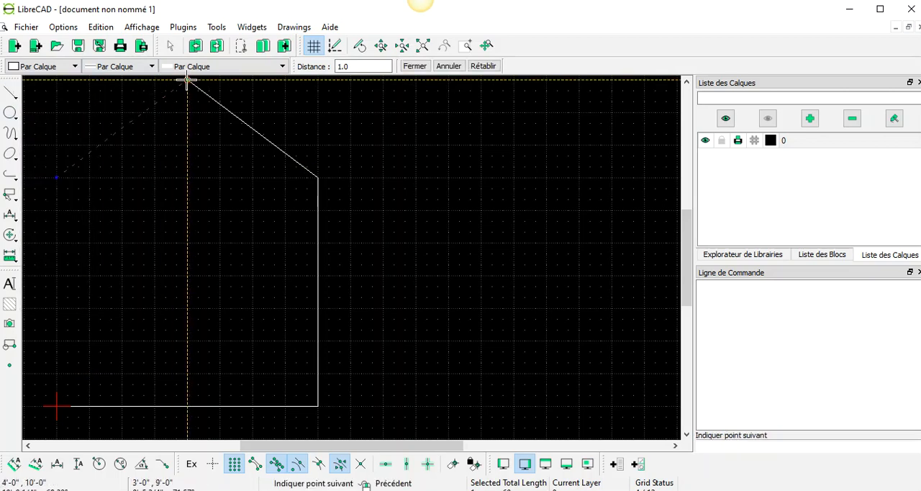
{"action": "left_click", "coordinate": [56, 177]}
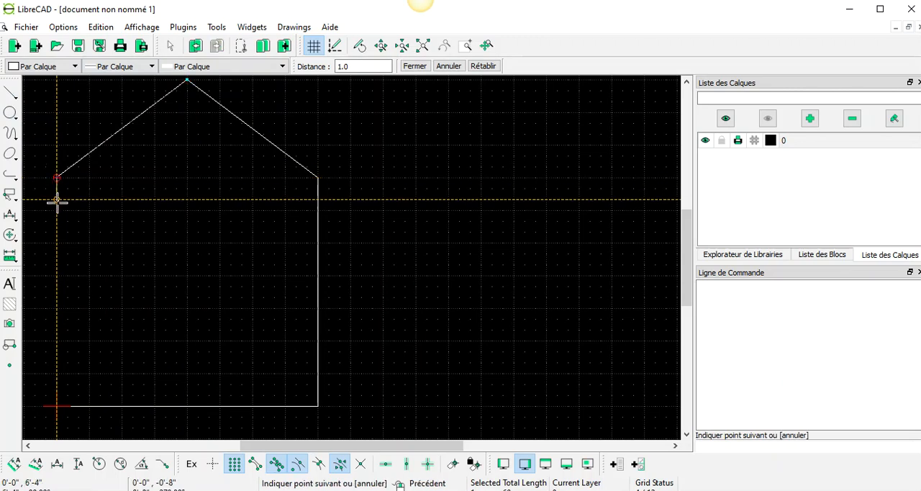
{"action": "left_click", "coordinate": [59, 406]}
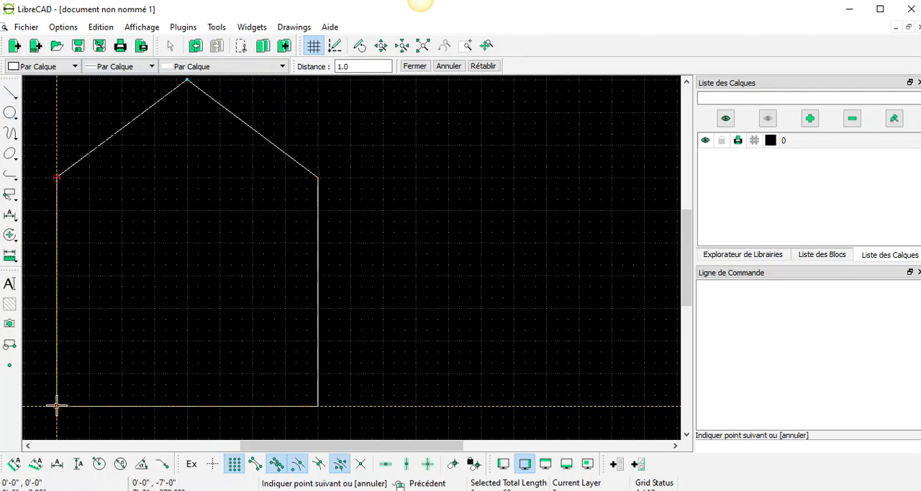
{"action": "left_click", "coordinate": [56, 406]}
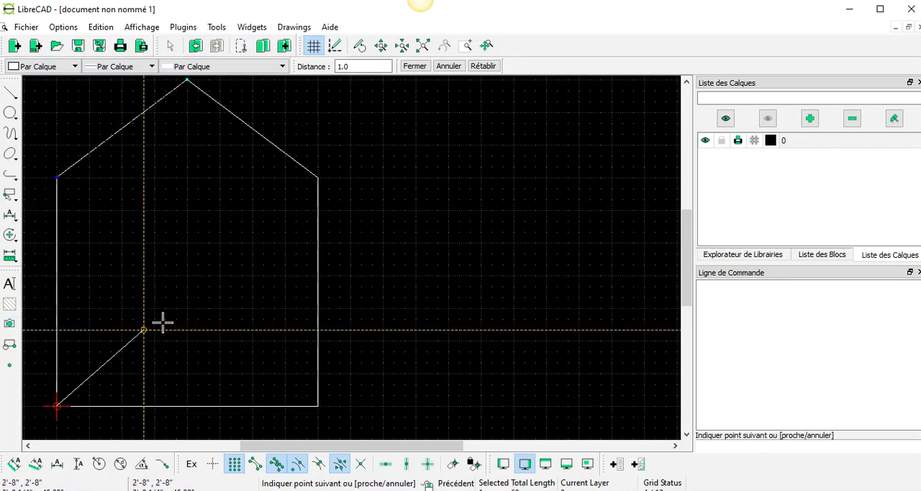
{"action": "right_click", "coordinate": [133, 275]}
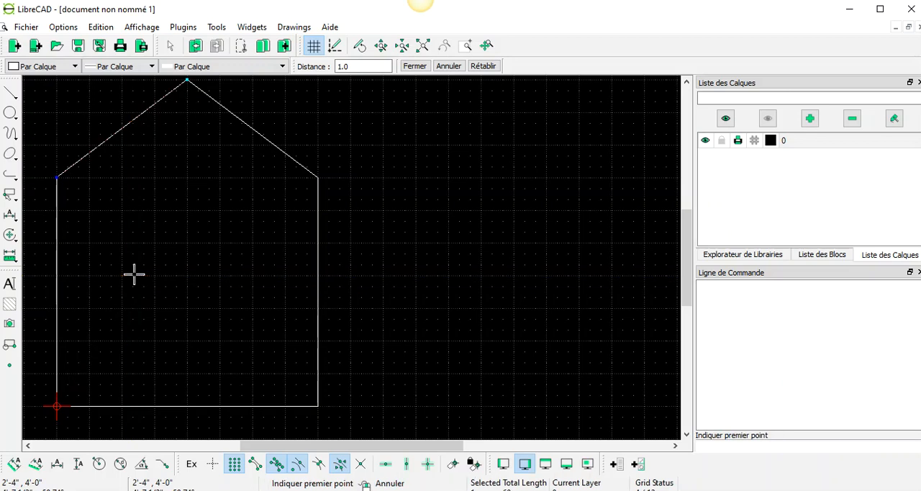
Draw an ellipse by its axes in the gable, centred at (4', 8'), with a 1'-4" horizontal and 8" vertical half-axis
{"action": "left_click", "coordinate": [16, 114]}
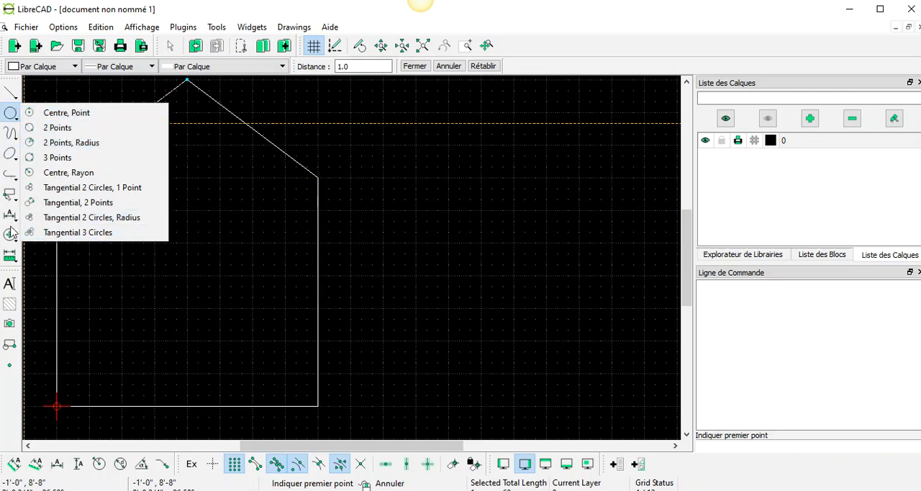
{"action": "left_click", "coordinate": [10, 156]}
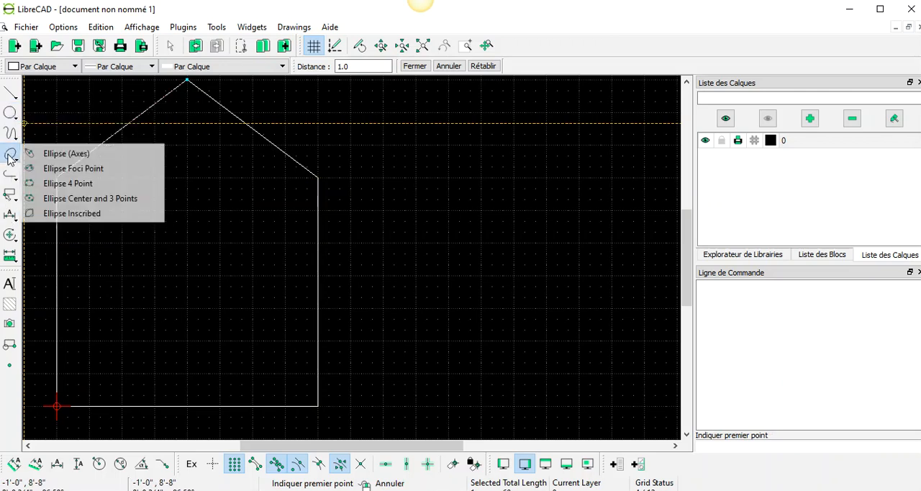
{"action": "left_click", "coordinate": [57, 153]}
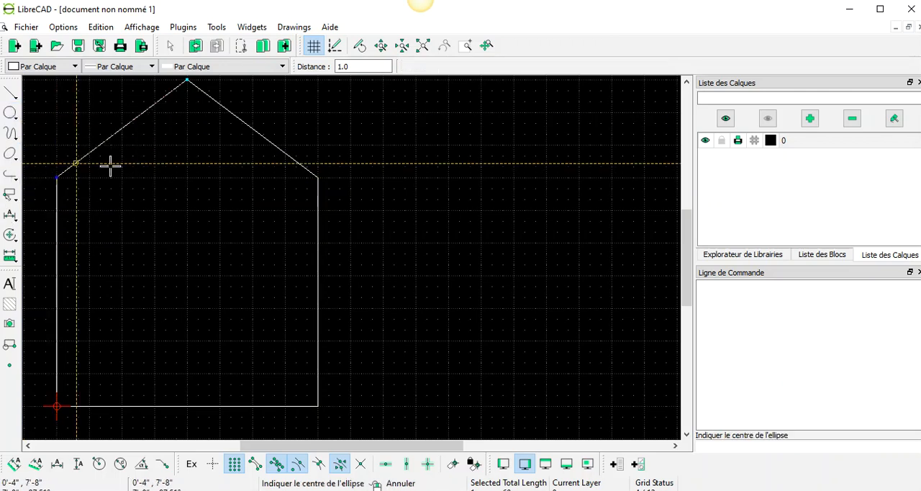
{"action": "left_click", "coordinate": [186, 146]}
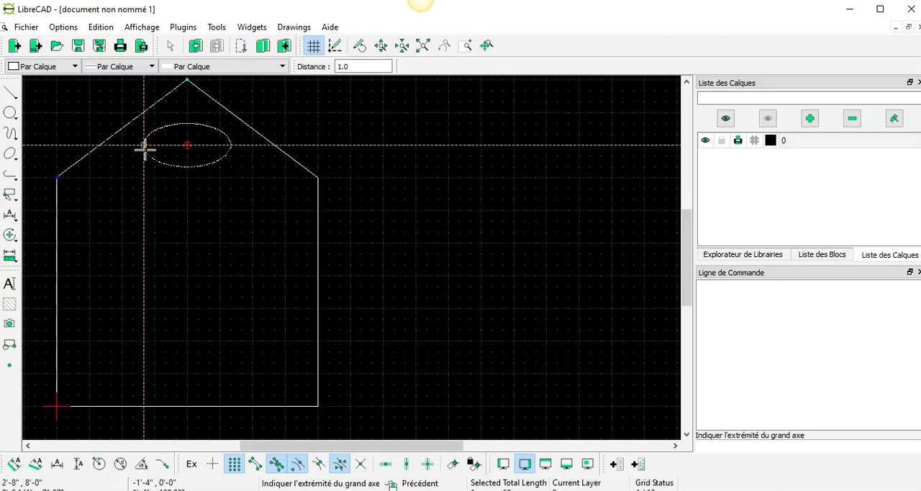
{"action": "left_click", "coordinate": [144, 148]}
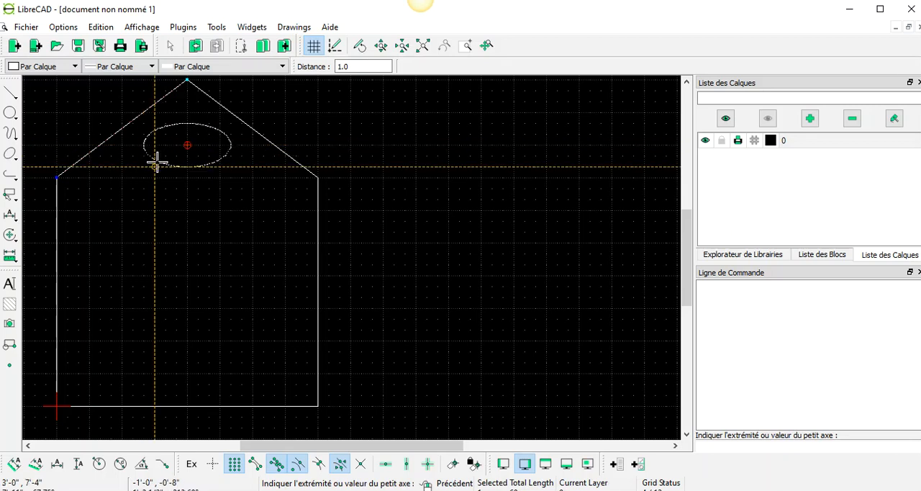
{"action": "left_click", "coordinate": [156, 164]}
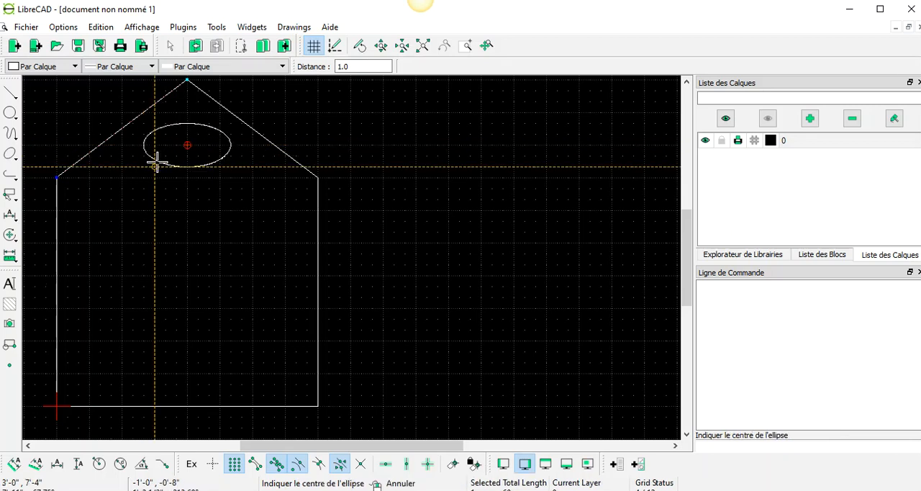
{"action": "right_click", "coordinate": [118, 180]}
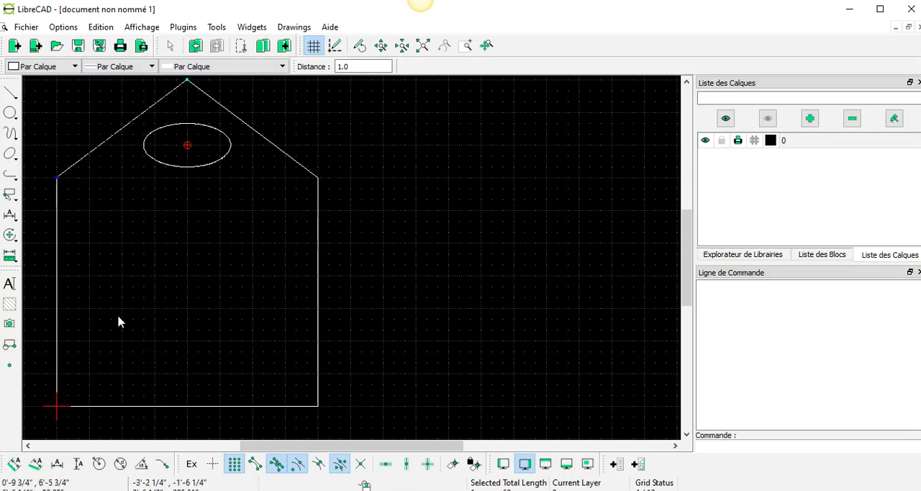
{"action": "left_click", "coordinate": [13, 95]}
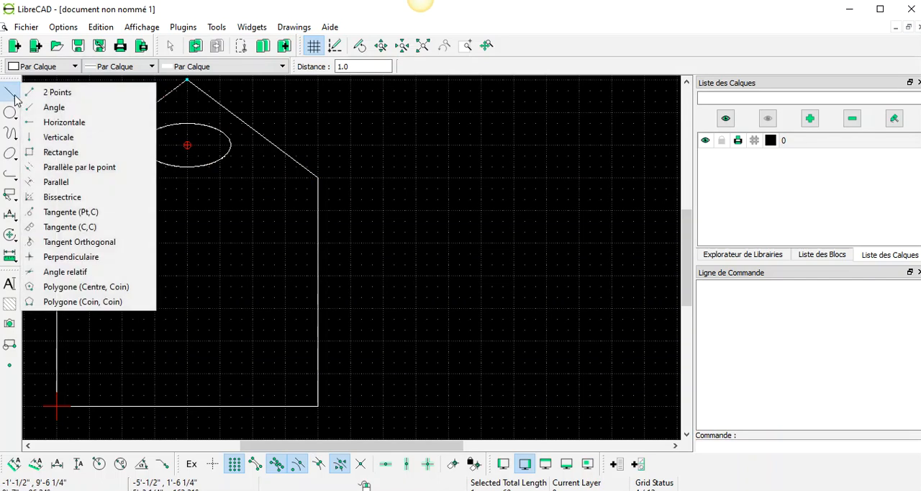
{"action": "left_click", "coordinate": [11, 134]}
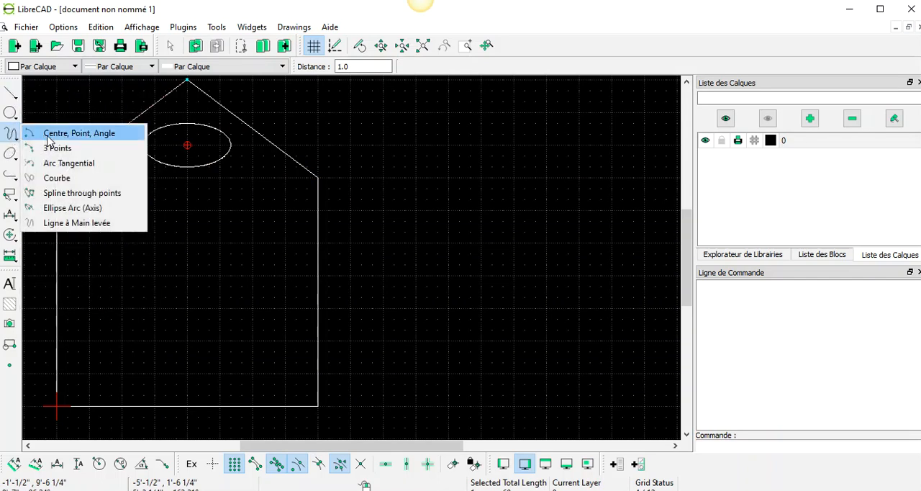
{"action": "left_click", "coordinate": [10, 175]}
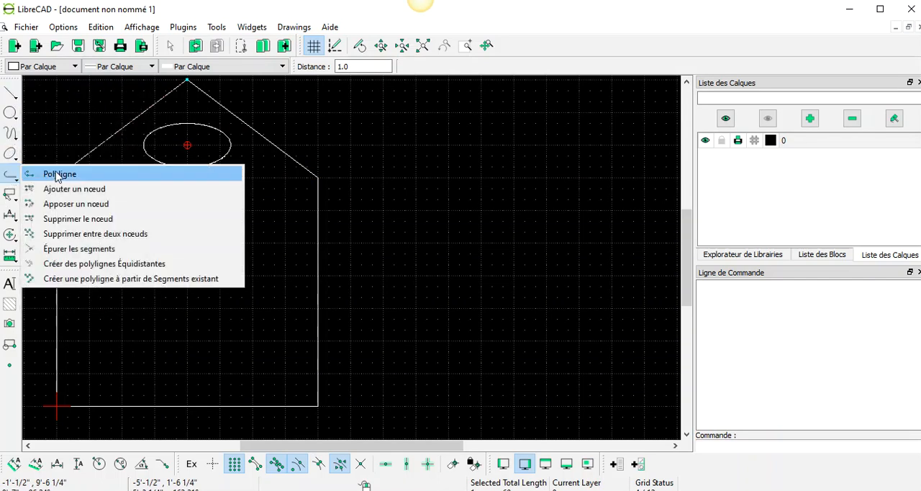
Draw the door's left side as a 4' vertical line from the base at (2'-8", 0') up to (2'-8", 4')
{"action": "left_click", "coordinate": [12, 95]}
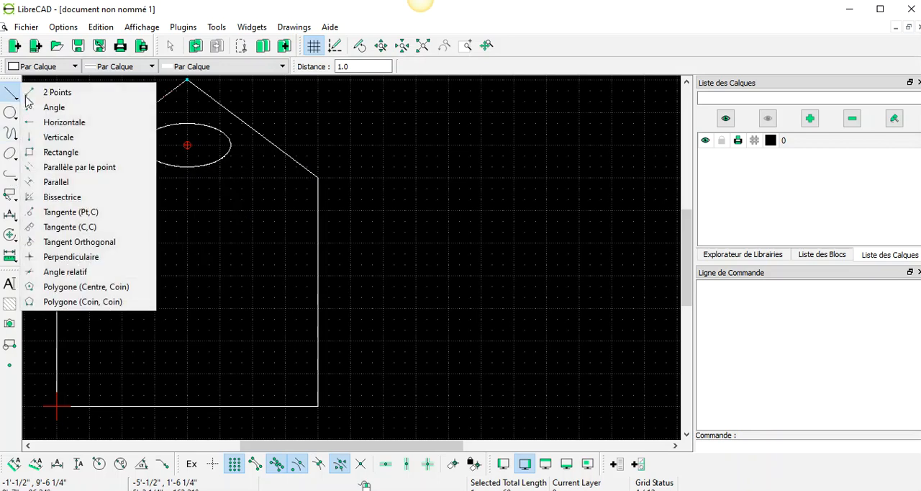
{"action": "left_click", "coordinate": [55, 94]}
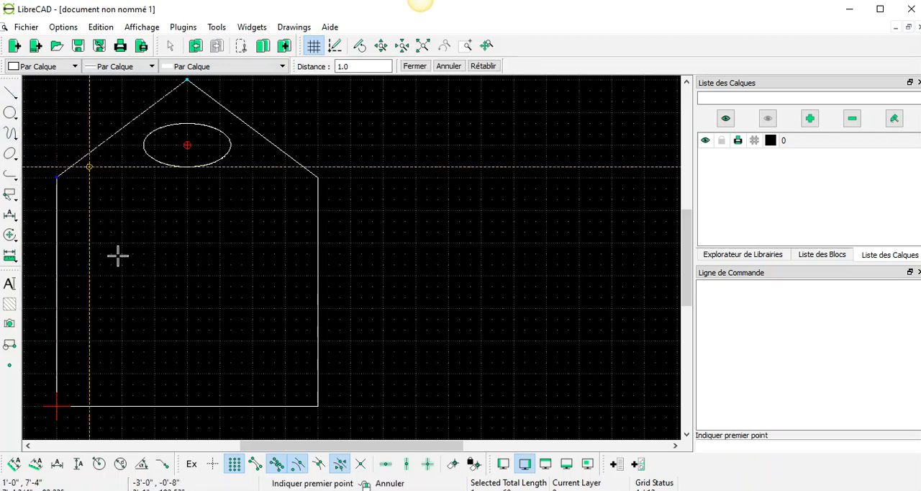
{"action": "left_click", "coordinate": [144, 406]}
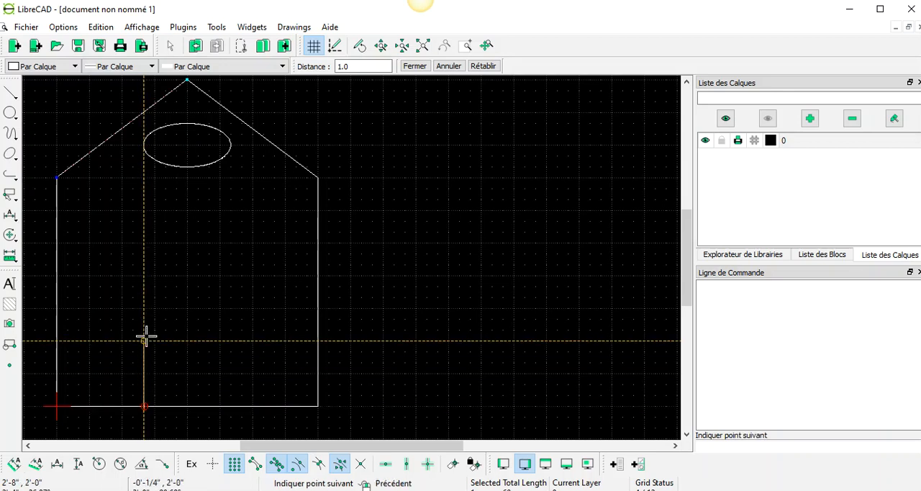
{"action": "left_click", "coordinate": [142, 275]}
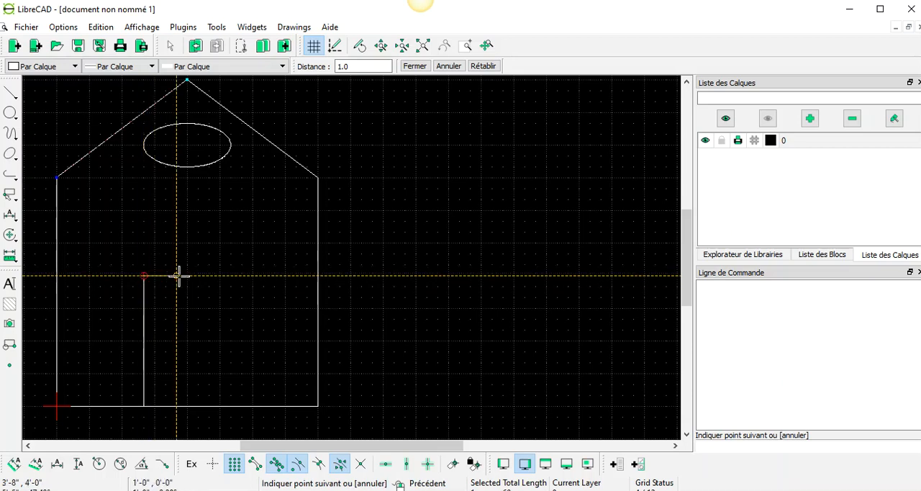
{"action": "right_click", "coordinate": [130, 273]}
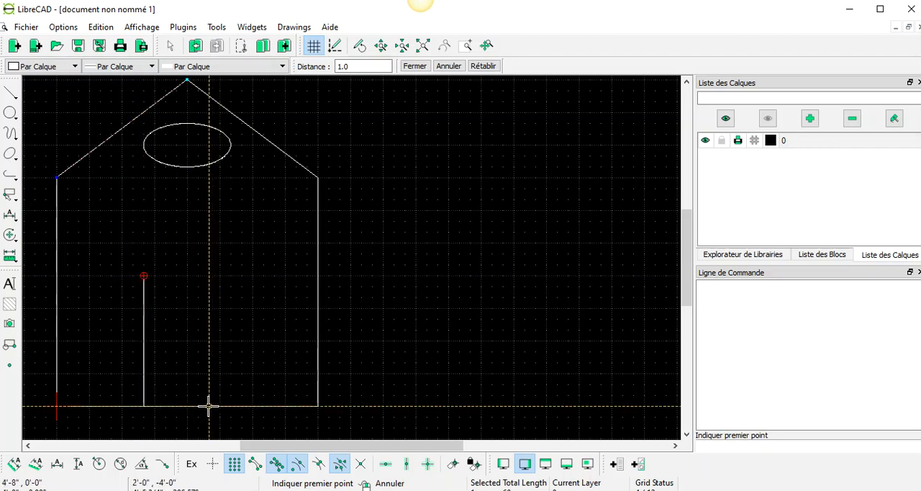
Draw the door's right side as a 4' vertical line from the base at (4'-8", 0') up to (4'-8", 4')
{"action": "left_click", "coordinate": [10, 92]}
{"action": "left_click", "coordinate": [51, 92]}
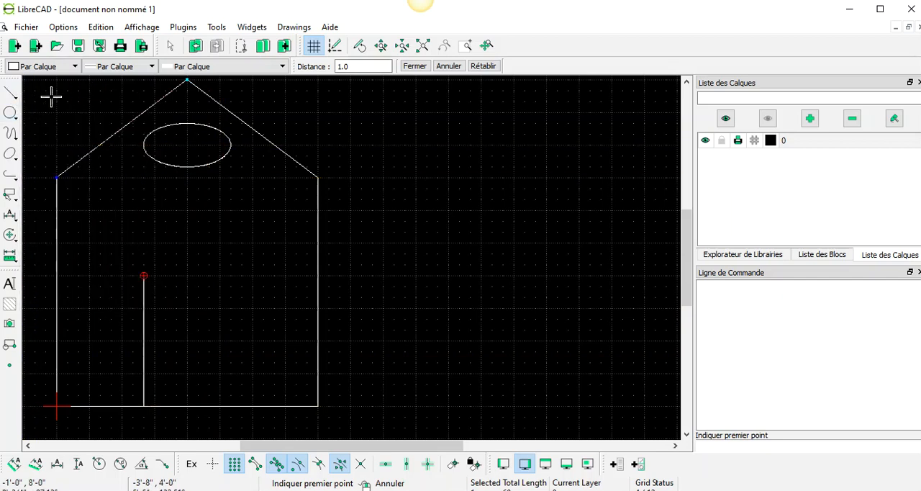
{"action": "left_click", "coordinate": [207, 407]}
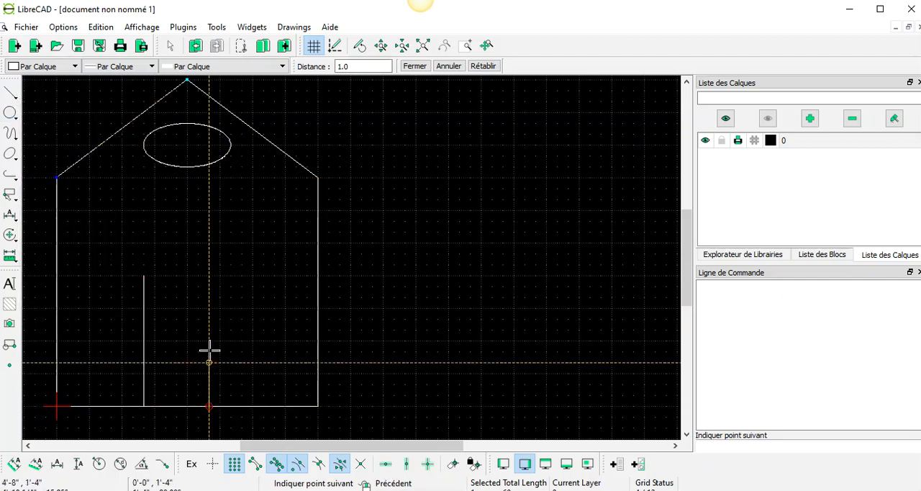
{"action": "left_click", "coordinate": [208, 276]}
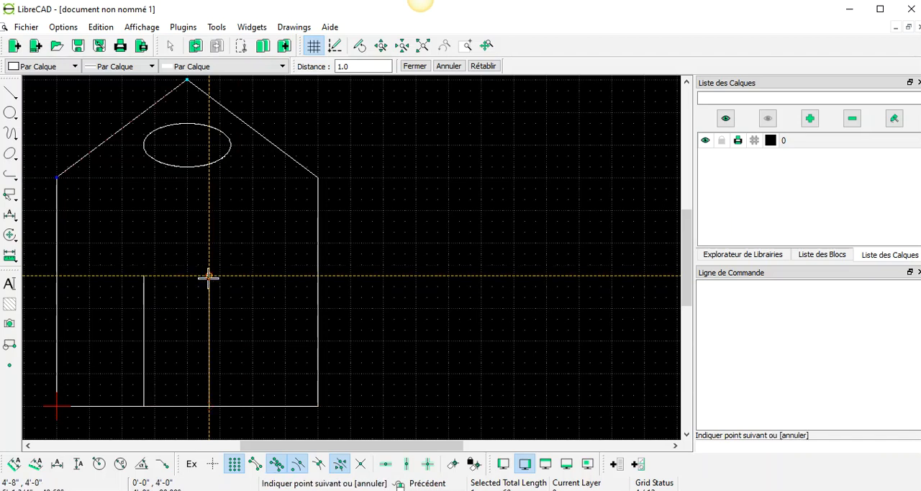
Draw a three-point arc over the door from (2'-8", 4') through (3', 4'-4") to (4'-8", 4')
{"action": "right_click", "coordinate": [263, 398]}
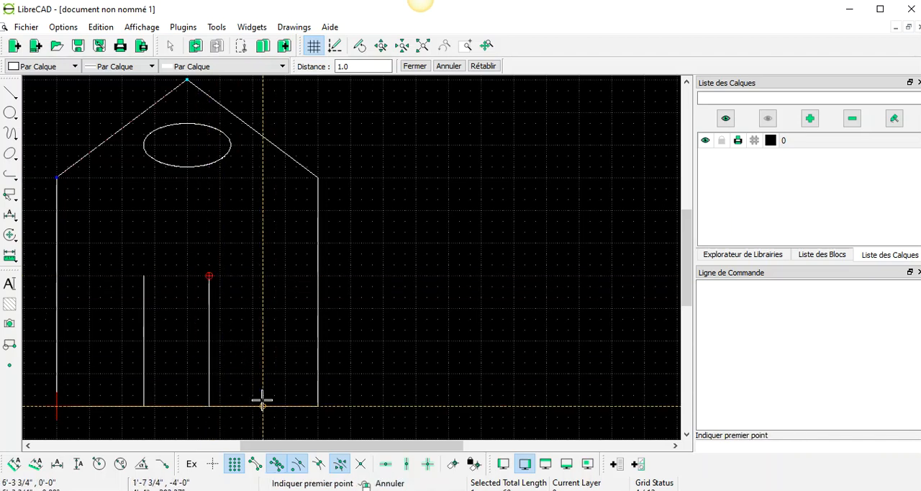
{"action": "left_click", "coordinate": [10, 134]}
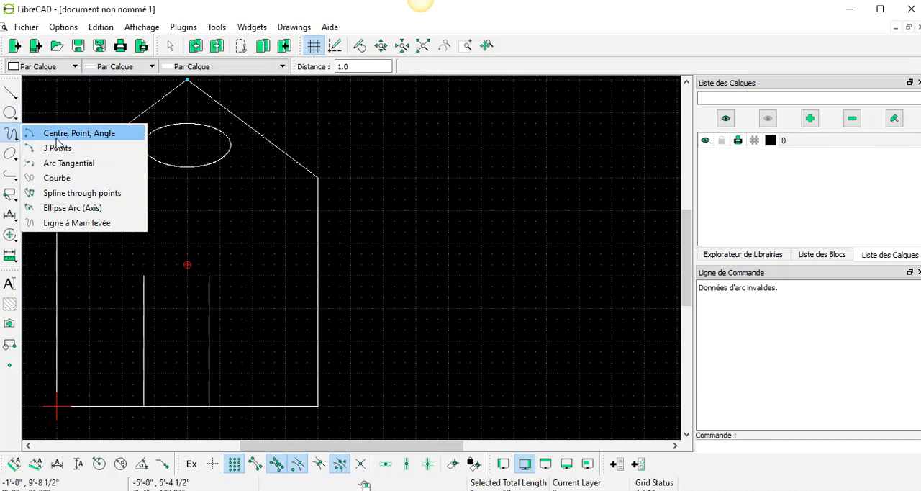
{"action": "left_click", "coordinate": [57, 147]}
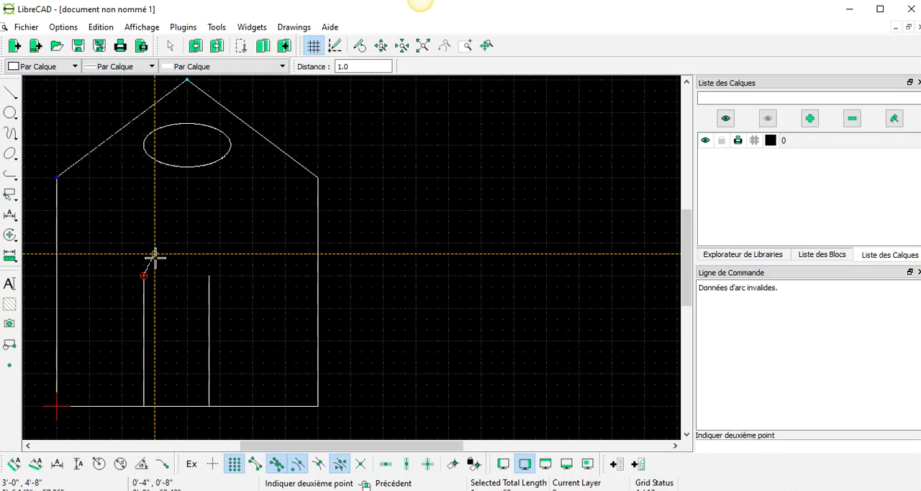
{"action": "left_click", "coordinate": [154, 265]}
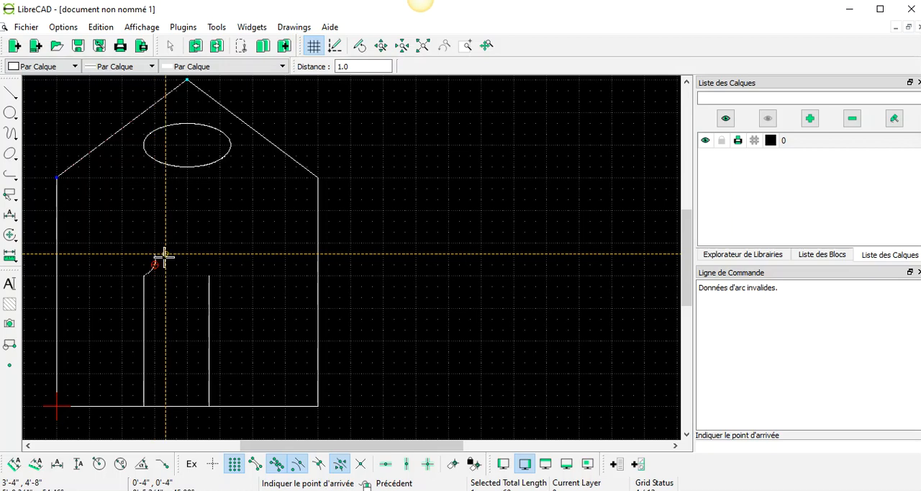
{"action": "left_click", "coordinate": [165, 254]}
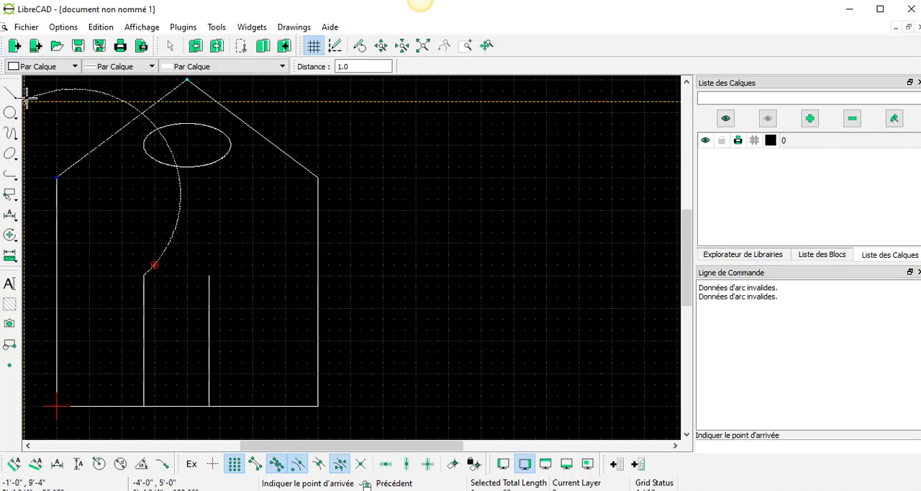
{"action": "left_click", "coordinate": [208, 272]}
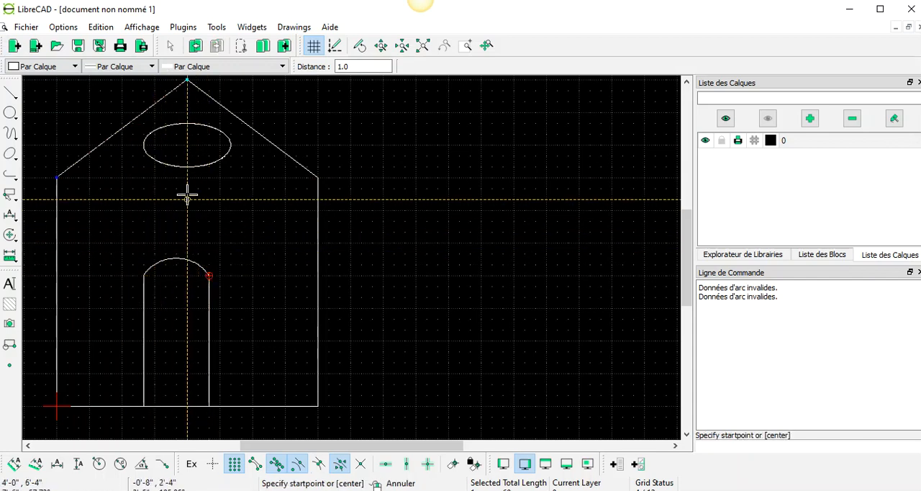
{"action": "right_click", "coordinate": [193, 262]}
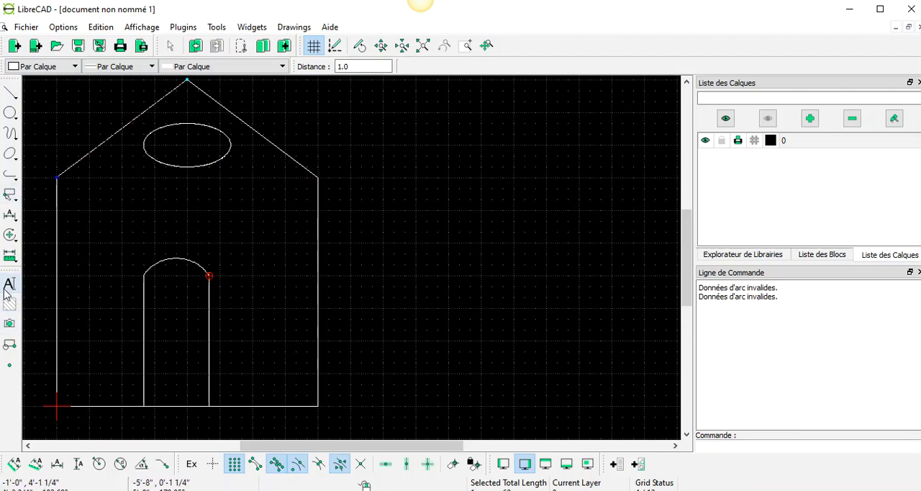
Add a horizontal dimension for the house width between the two base corners, placed 8" below the base line
{"action": "left_click", "coordinate": [10, 257]}
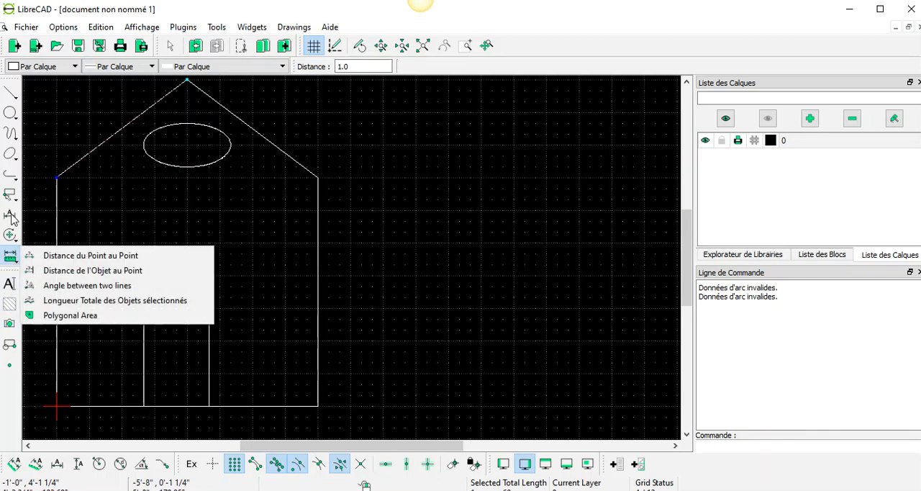
{"action": "left_click", "coordinate": [11, 218]}
{"action": "left_click", "coordinate": [11, 217]}
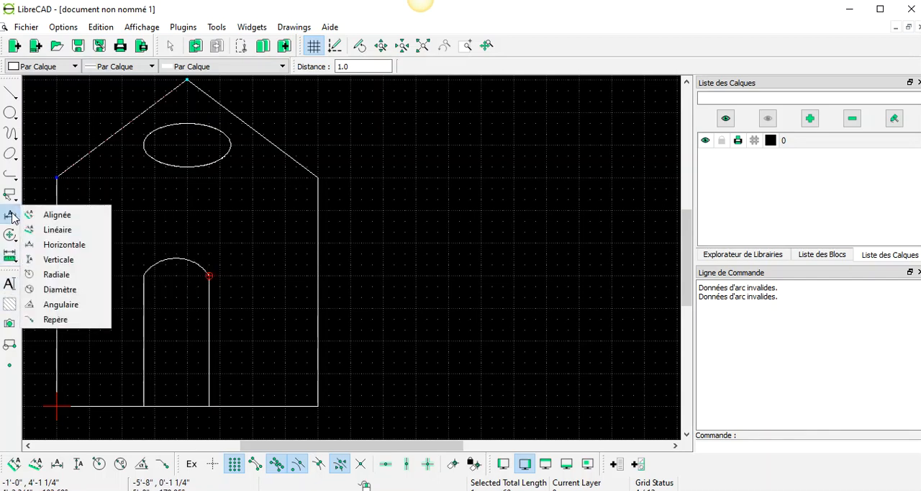
{"action": "left_click", "coordinate": [60, 246]}
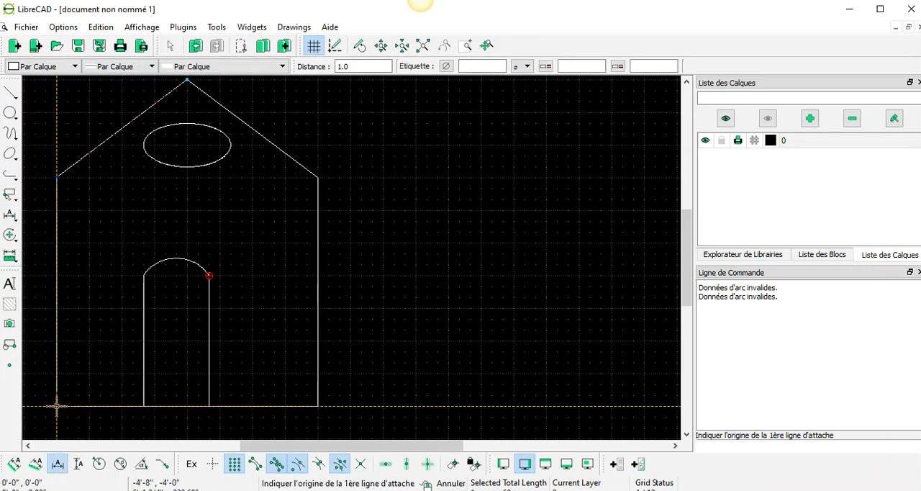
{"action": "left_click", "coordinate": [57, 405]}
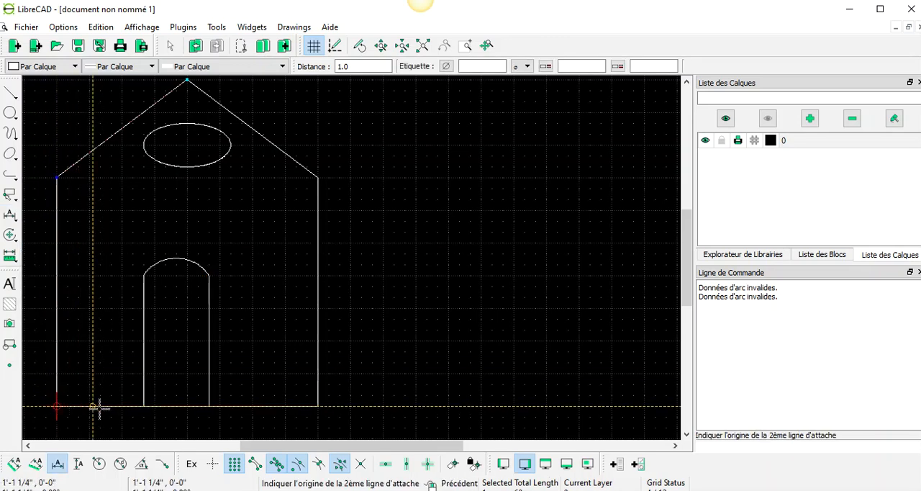
{"action": "left_click", "coordinate": [318, 406]}
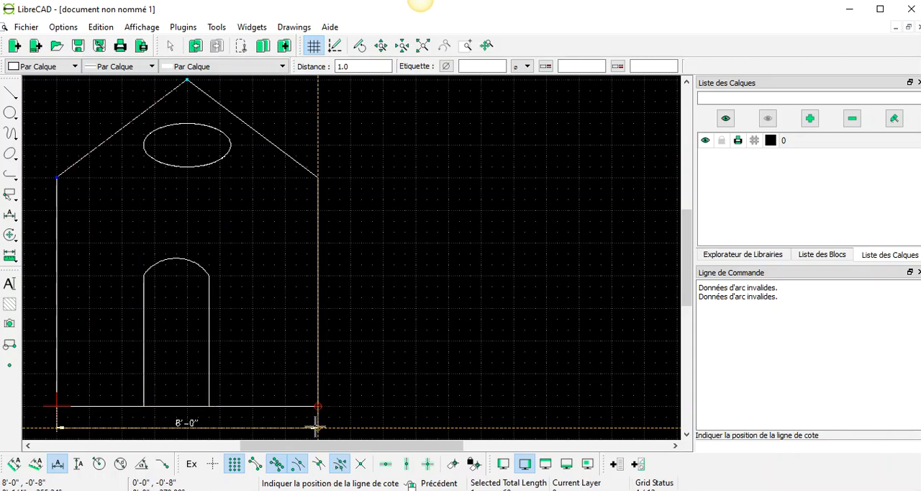
{"action": "left_click", "coordinate": [316, 429]}
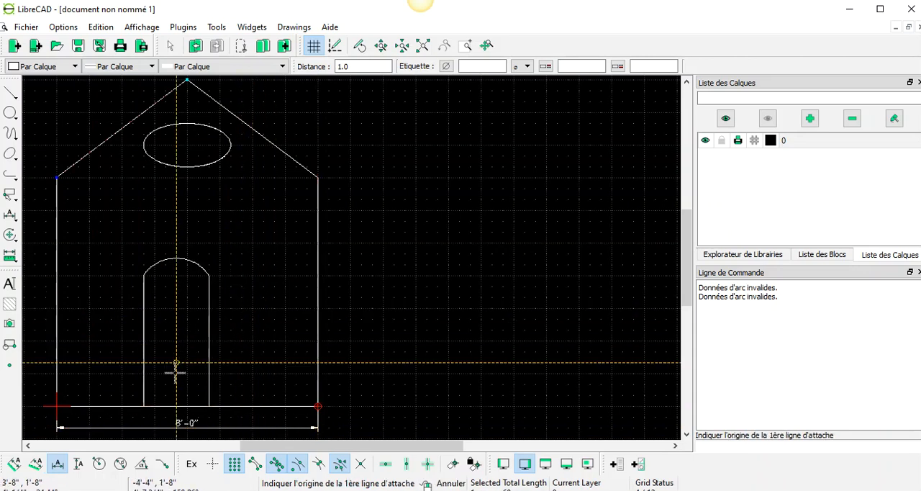
Add a horizontal dimension for the door width between the feet of its two sides, placed 4" above the base line
{"action": "left_click", "coordinate": [145, 406]}
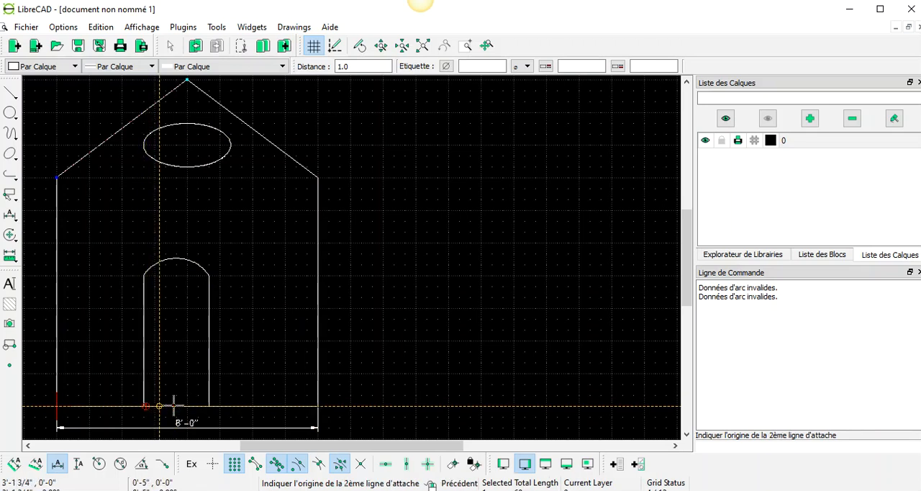
{"action": "left_click", "coordinate": [209, 407]}
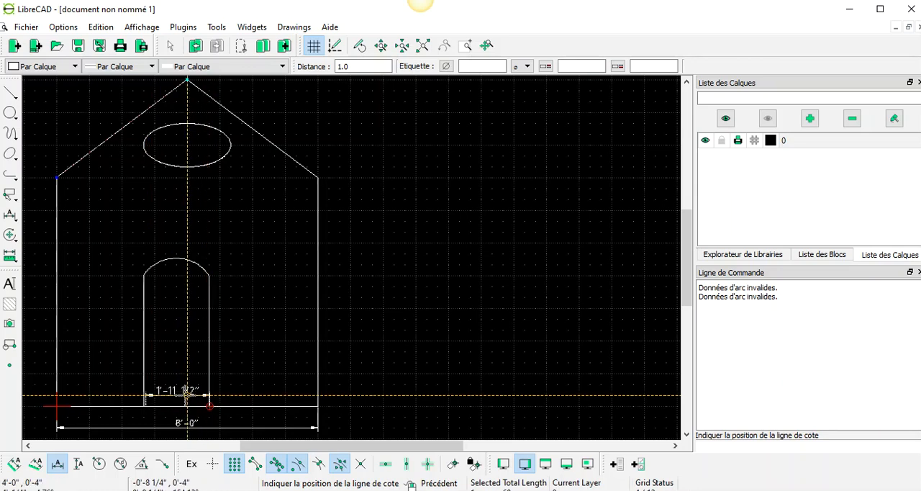
{"action": "left_click", "coordinate": [185, 392]}
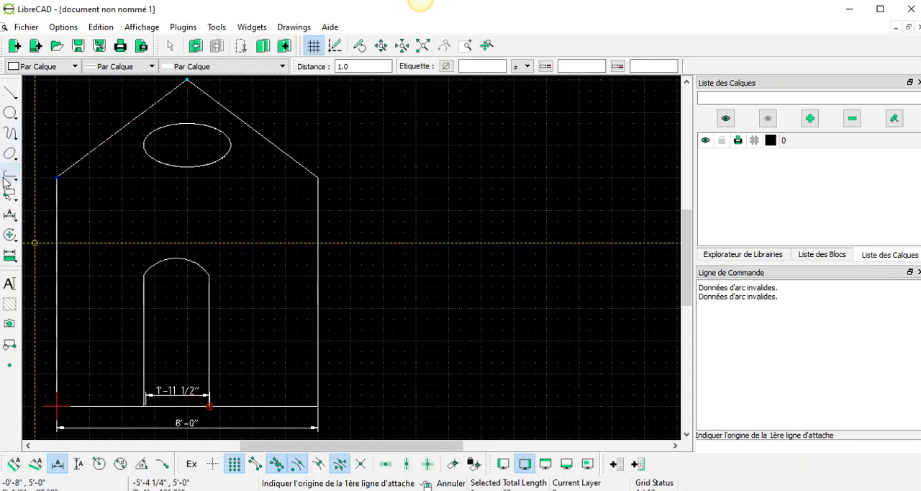
{"action": "left_click", "coordinate": [10, 215]}
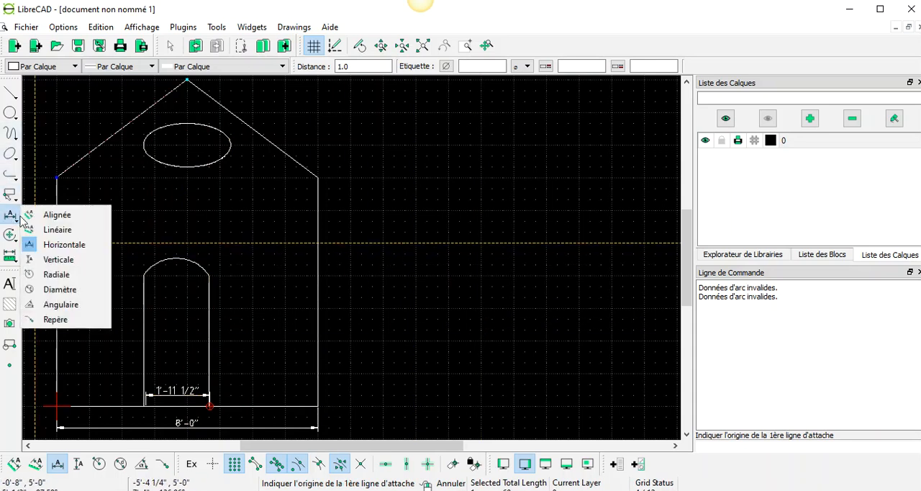
{"action": "left_click", "coordinate": [57, 232]}
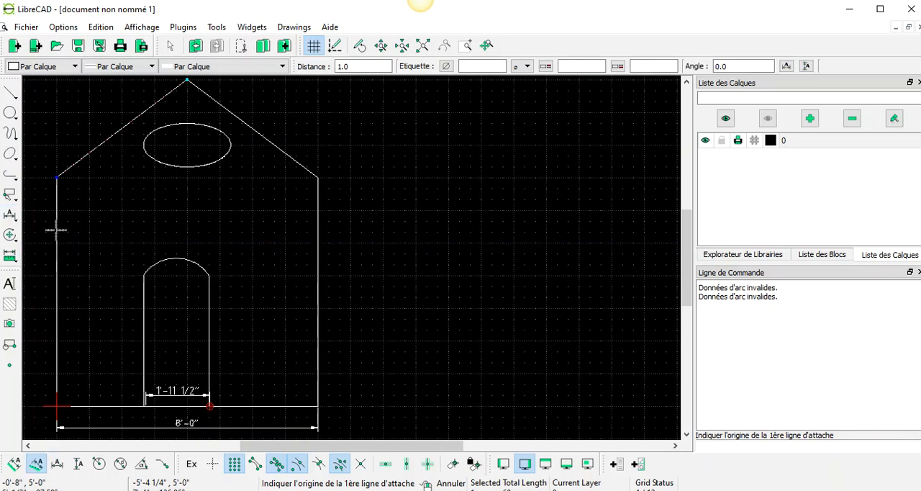
{"action": "left_click", "coordinate": [189, 81]}
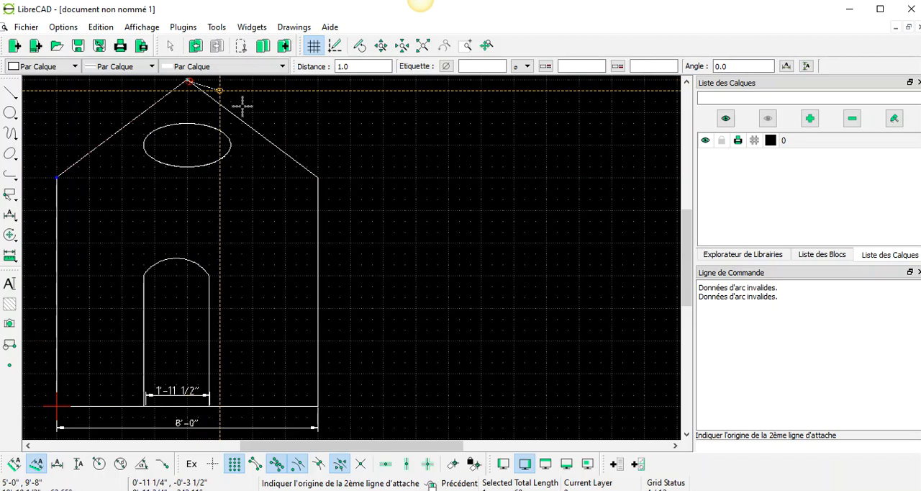
{"action": "left_click", "coordinate": [318, 177]}
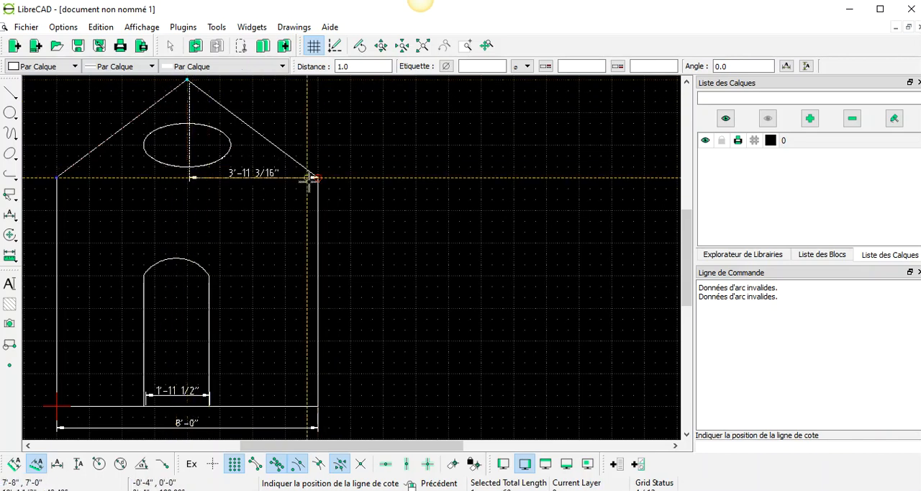
Add an aligned dimension along the right roof slope from the peak to the eave corner, placed just outside the roof
{"action": "left_click", "coordinate": [11, 214]}
{"action": "left_click", "coordinate": [48, 215]}
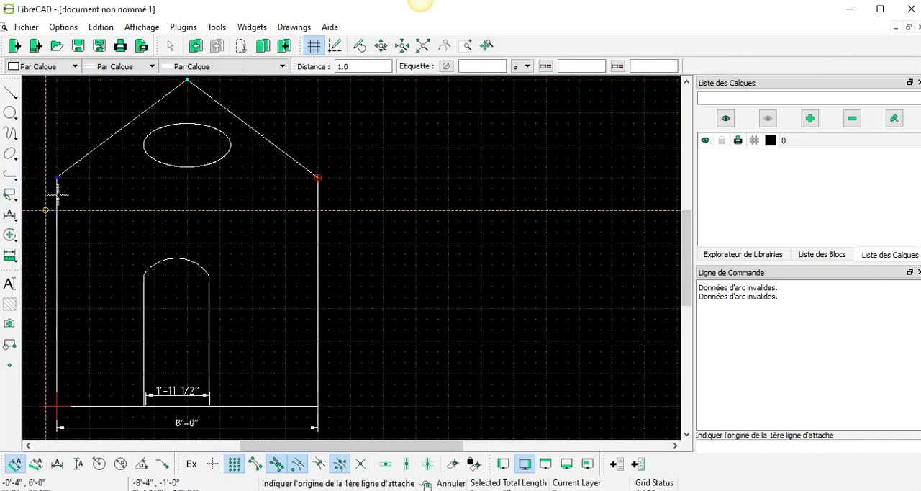
{"action": "left_click", "coordinate": [187, 79]}
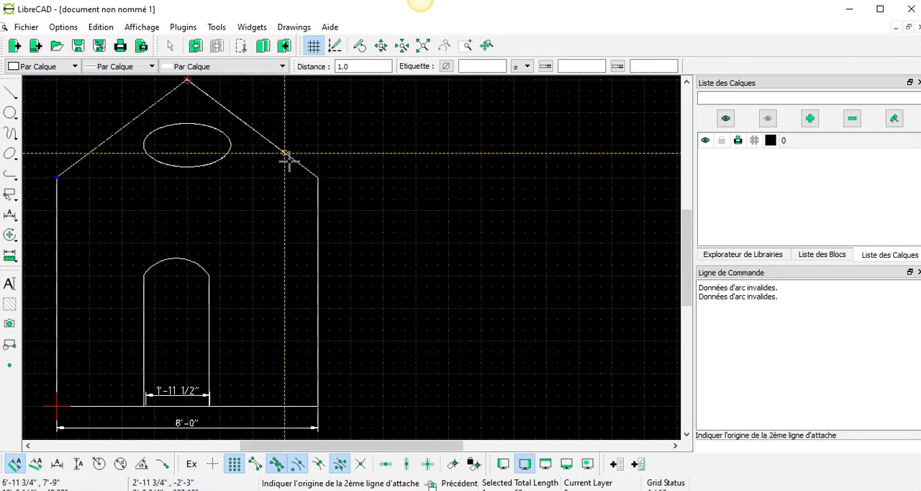
{"action": "left_click", "coordinate": [318, 176]}
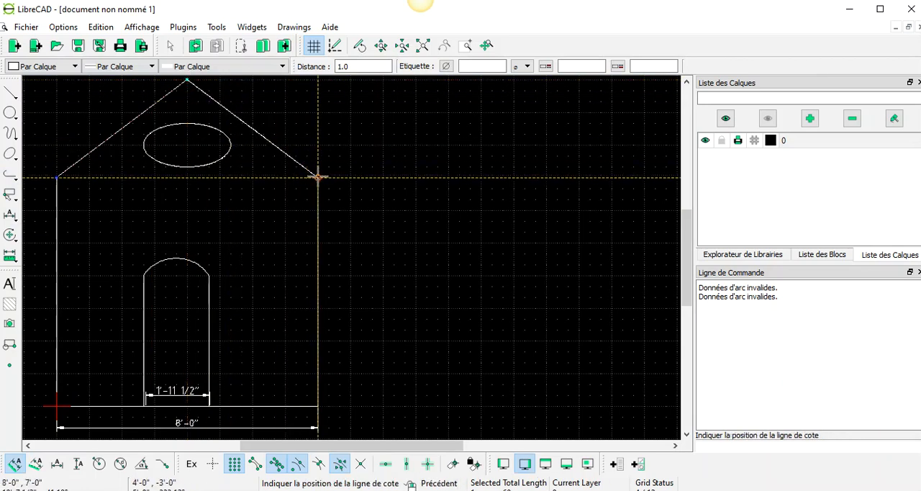
{"action": "left_click", "coordinate": [327, 166]}
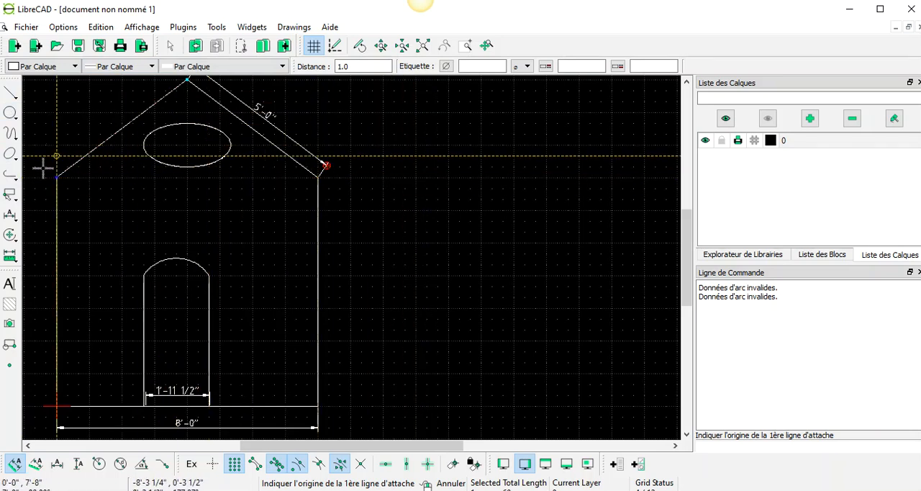
Add a vertical dimension for the right wall from the eave corner to the base corner, placed 1' outside the wall
{"action": "left_click", "coordinate": [10, 216]}
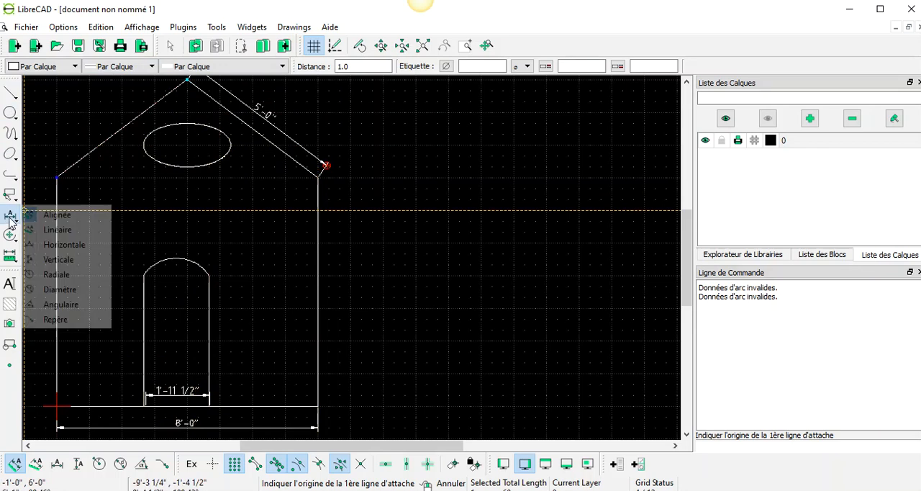
{"action": "left_click", "coordinate": [59, 259]}
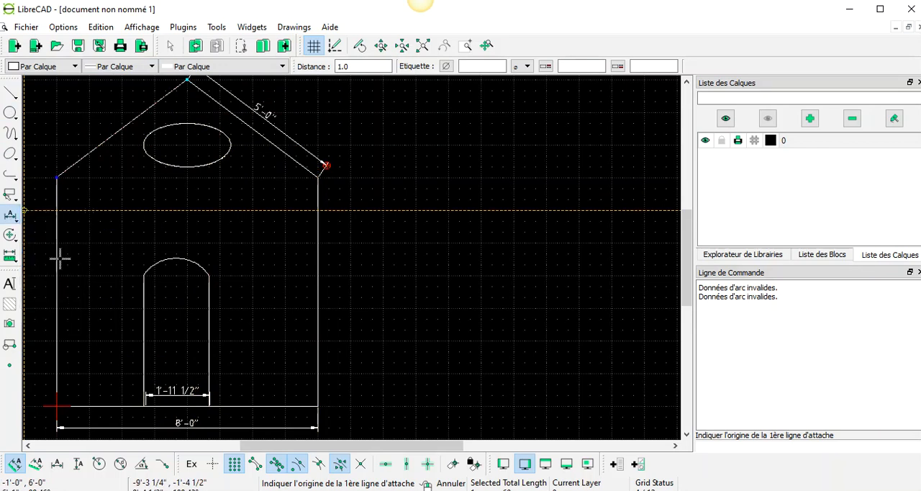
{"action": "left_click", "coordinate": [318, 176]}
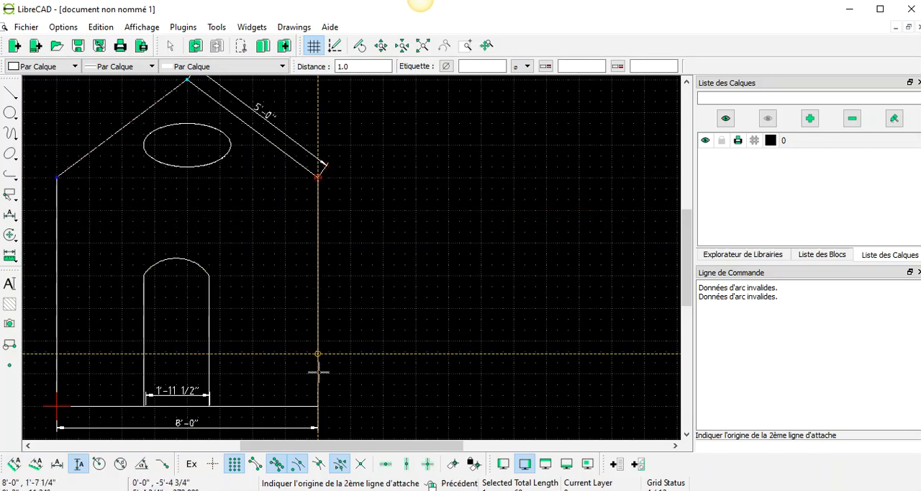
{"action": "left_click", "coordinate": [318, 405]}
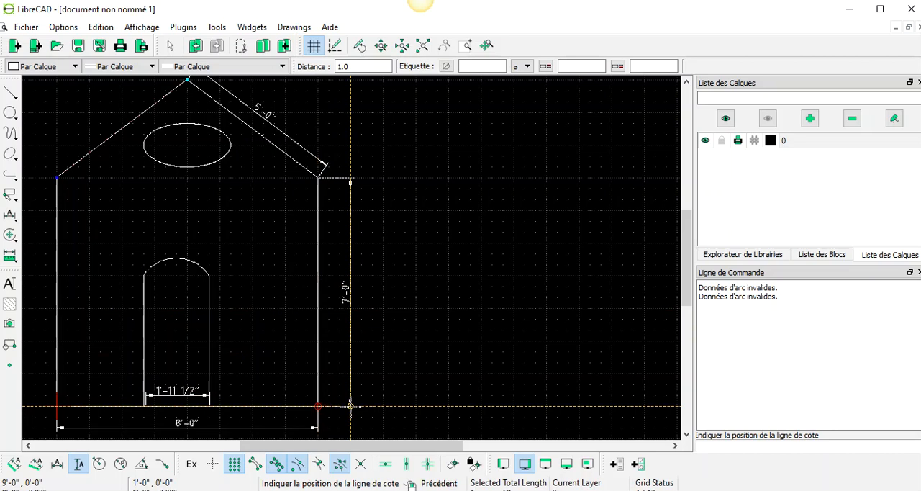
{"action": "left_click", "coordinate": [351, 406]}
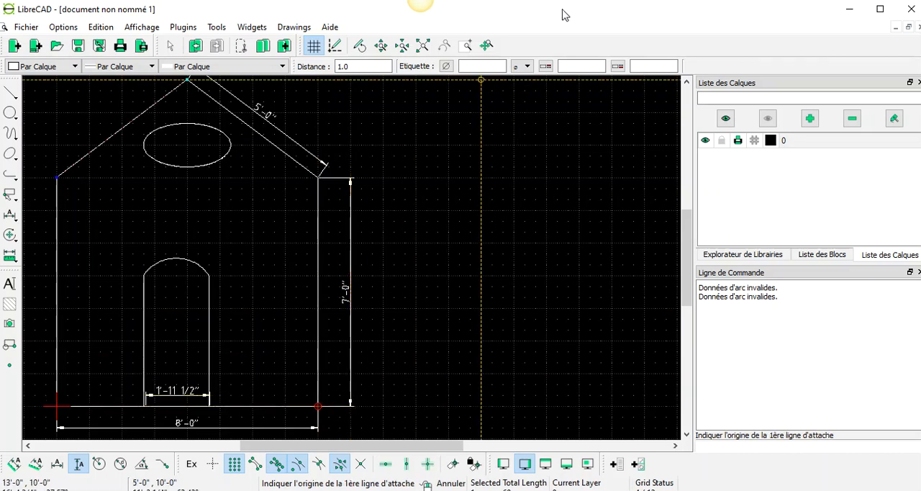